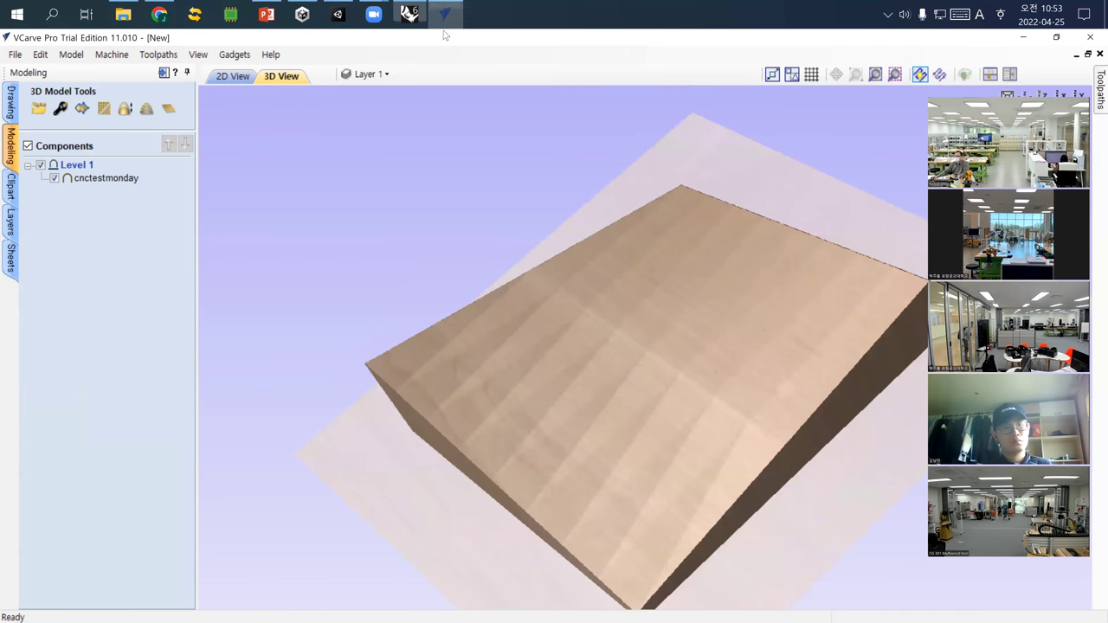
- Switch to VCarve Pro and calculate a 3D roughing toolpath with End Mill (1/4"), accepting the 27.0 mm material setup and default Z Level settings
left_click(445, 13)
scroll(646, 378, "down", 5)
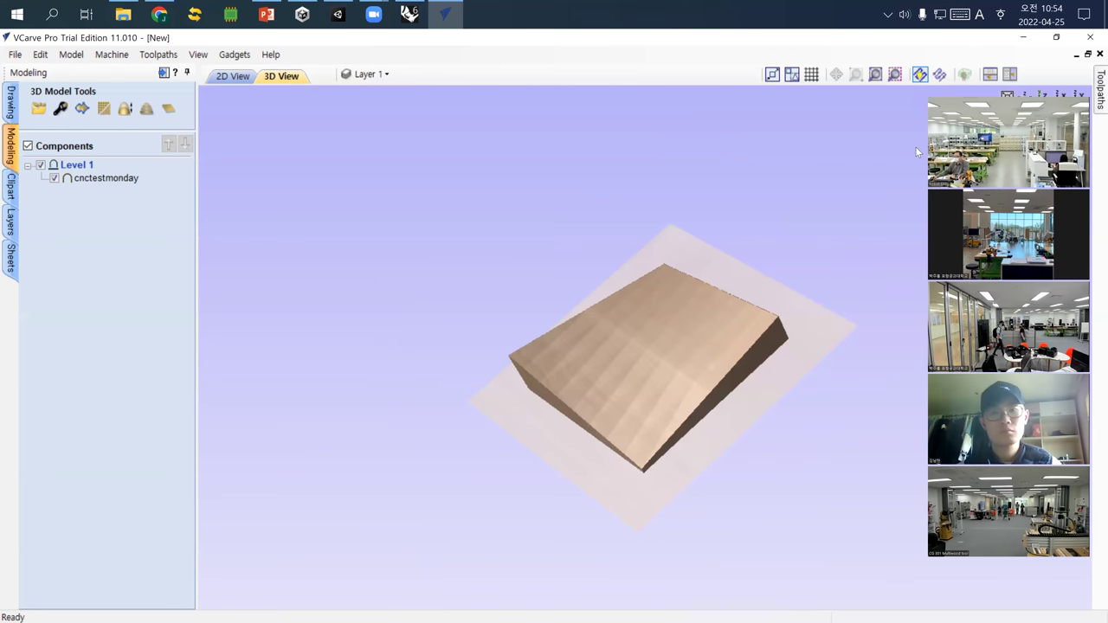
left_click_drag(702, 329, 644, 371)
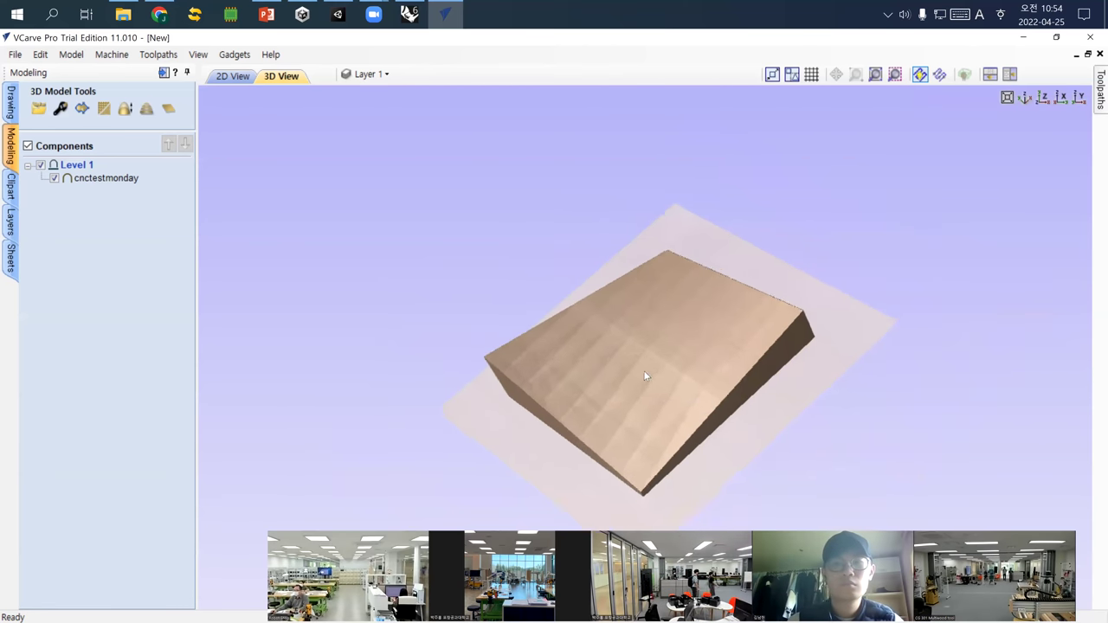
left_click(1098, 87)
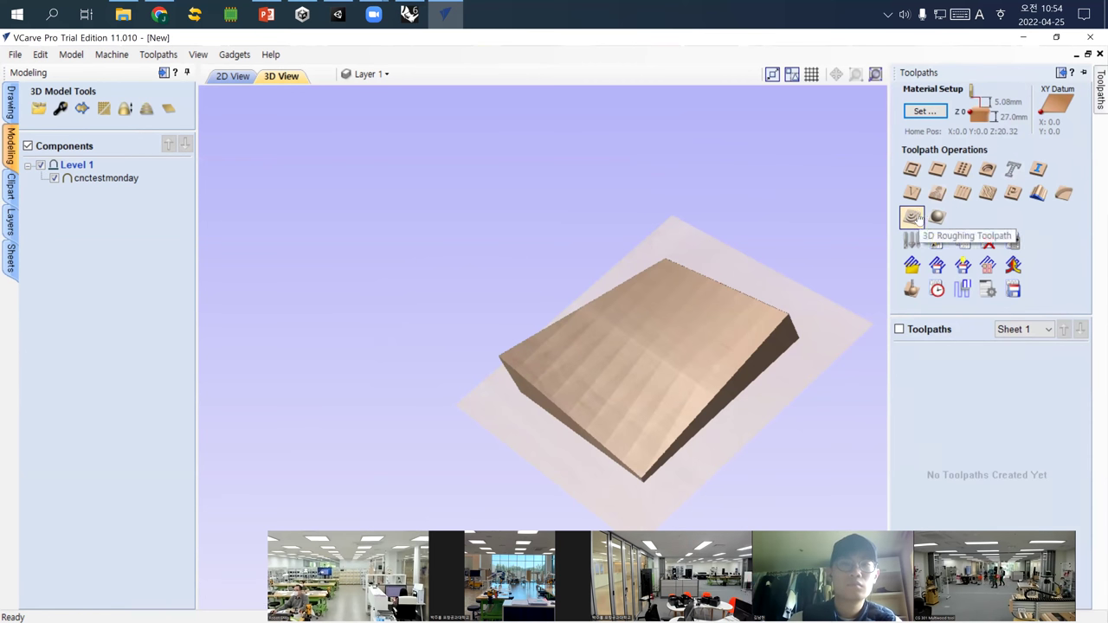
left_click(913, 217)
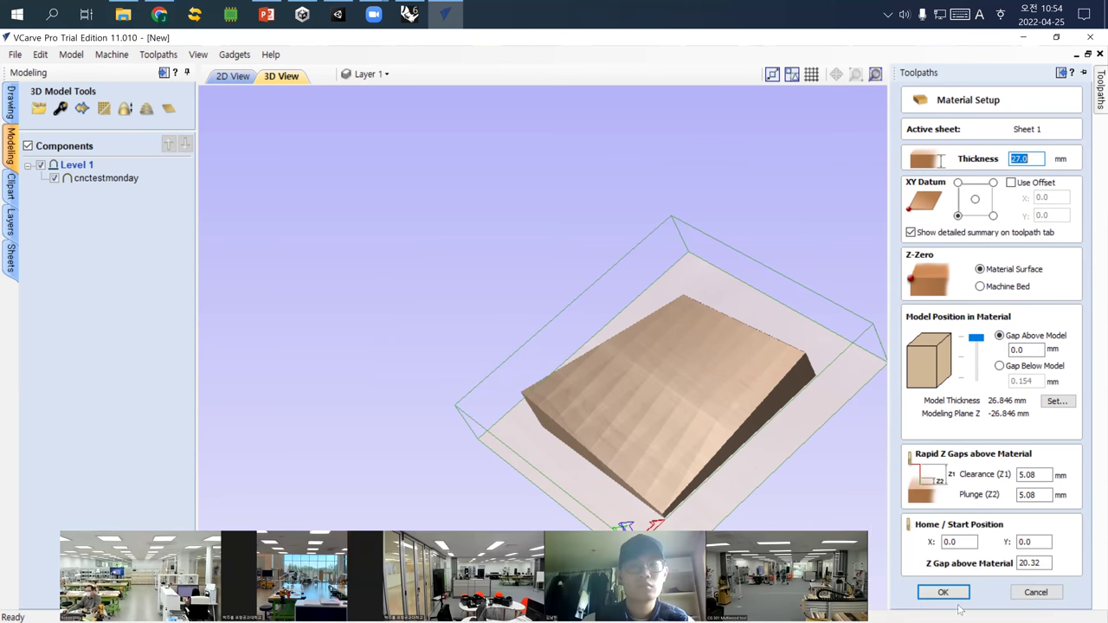
left_click(944, 592)
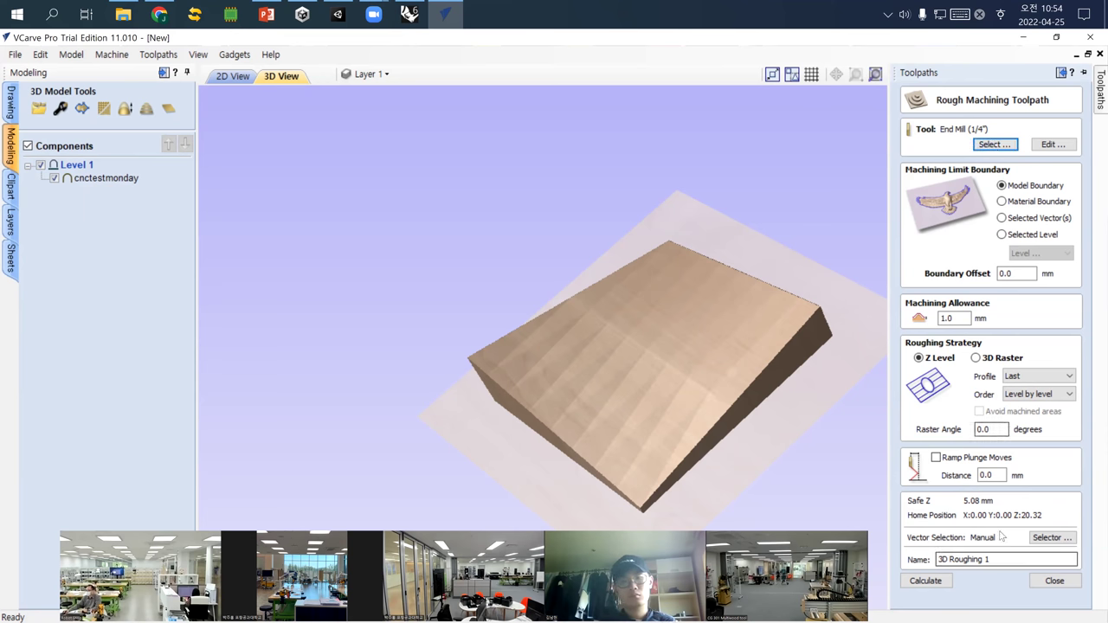
left_click(925, 581)
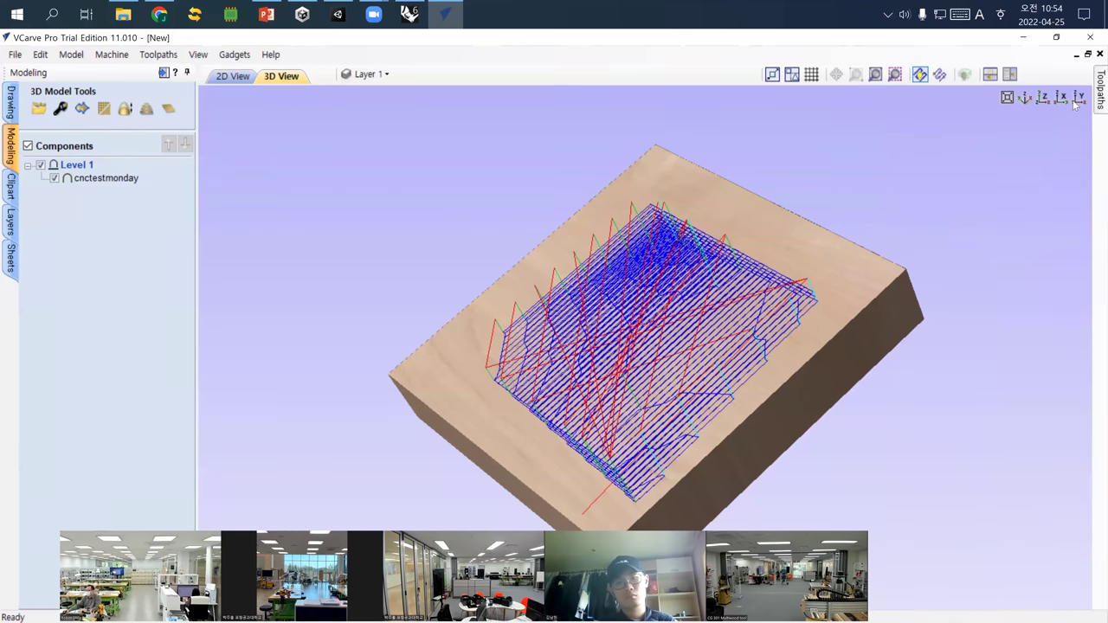
- Keep the toolpath controls permanently shown and simulate 3D Roughing 1, starting at about half speed and raising it to maximum
mouse_move(1095, 104)
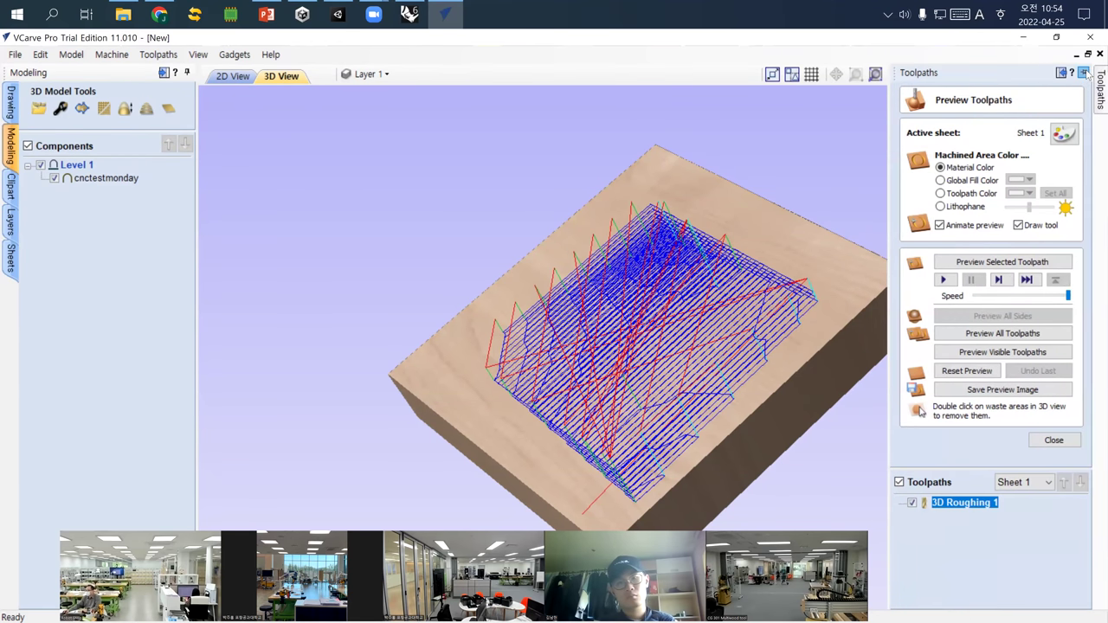
left_click(1084, 73)
left_click_drag(587, 353, 888, 381)
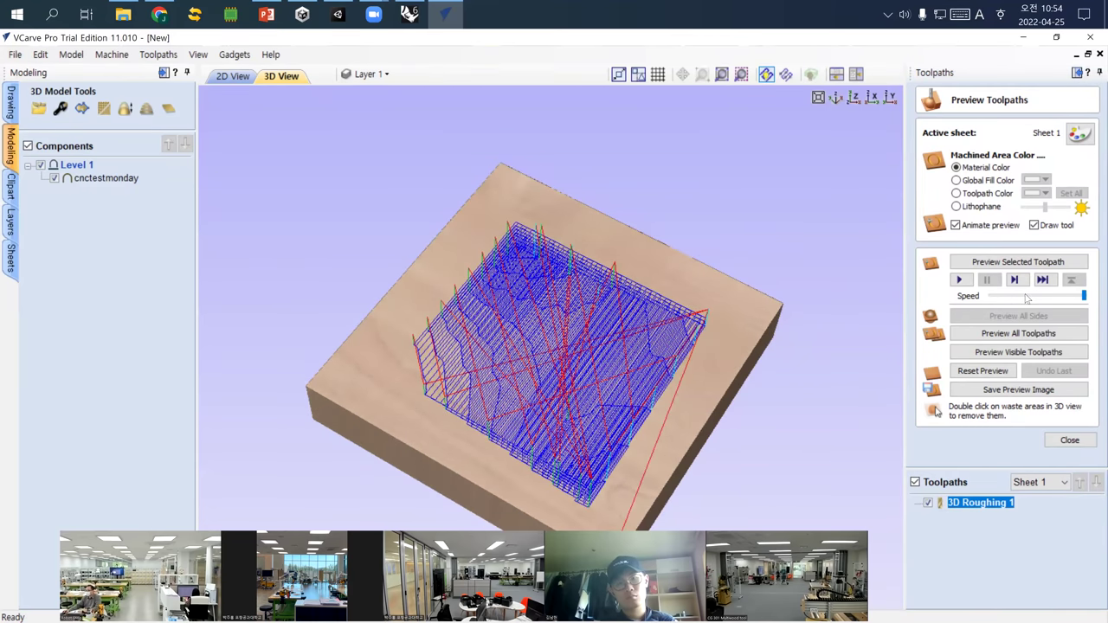
left_click(1027, 296)
left_click(958, 280)
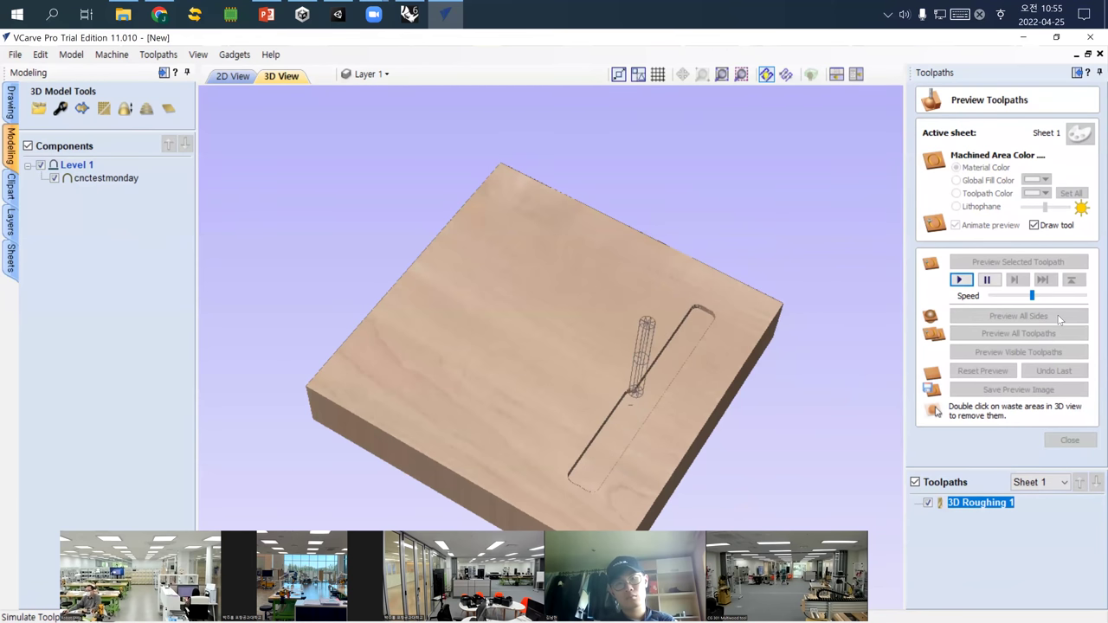
left_click(1057, 296)
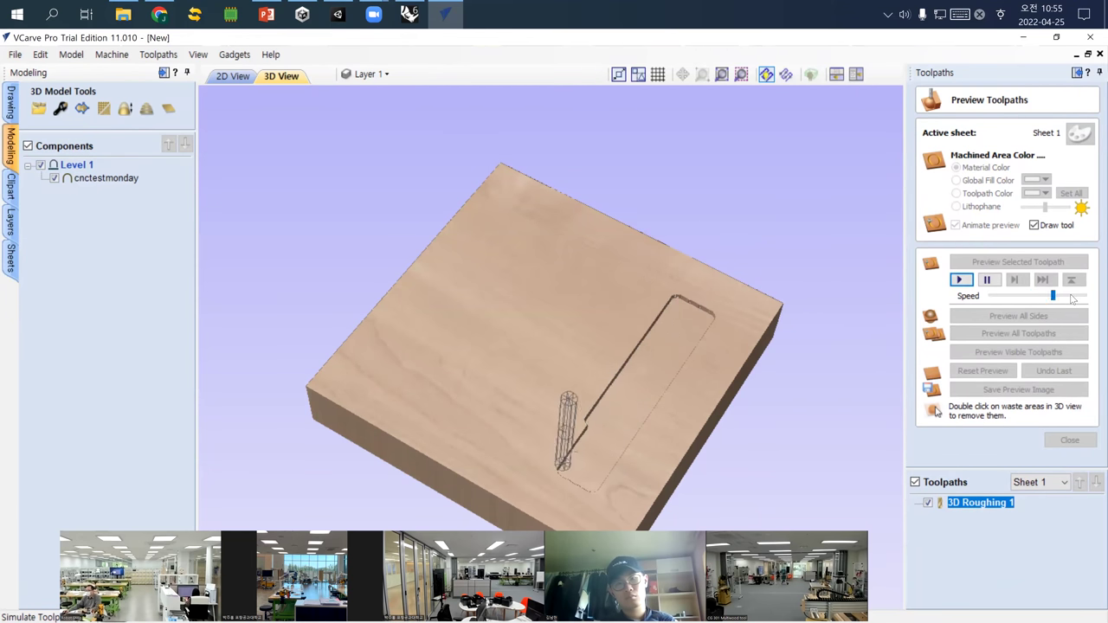
left_click_drag(1072, 298, 1087, 296)
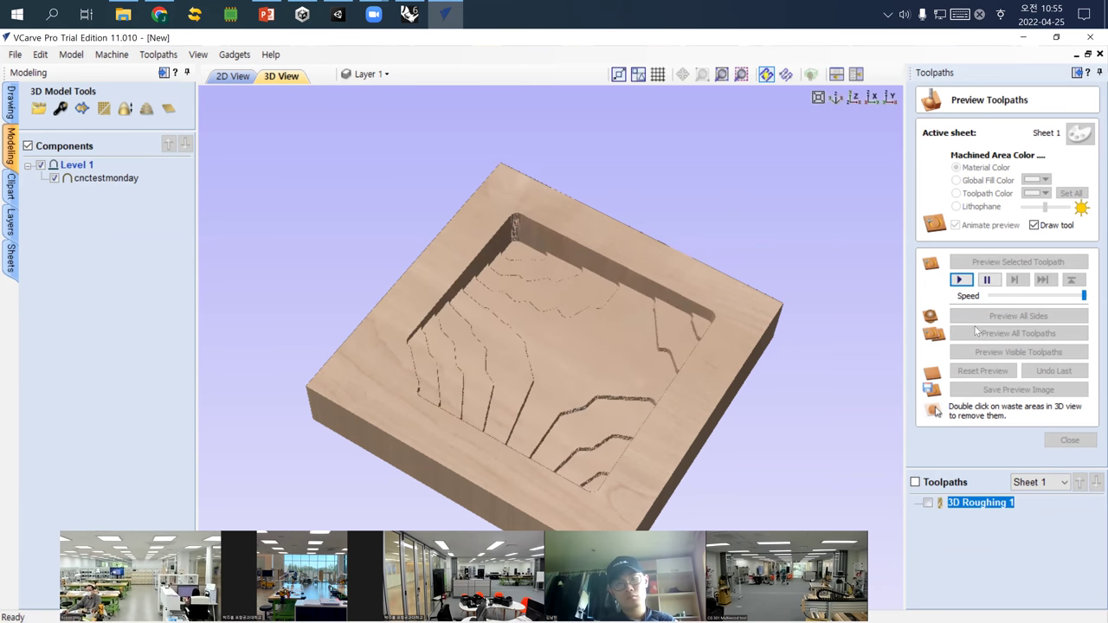
left_click_drag(583, 382, 567, 359)
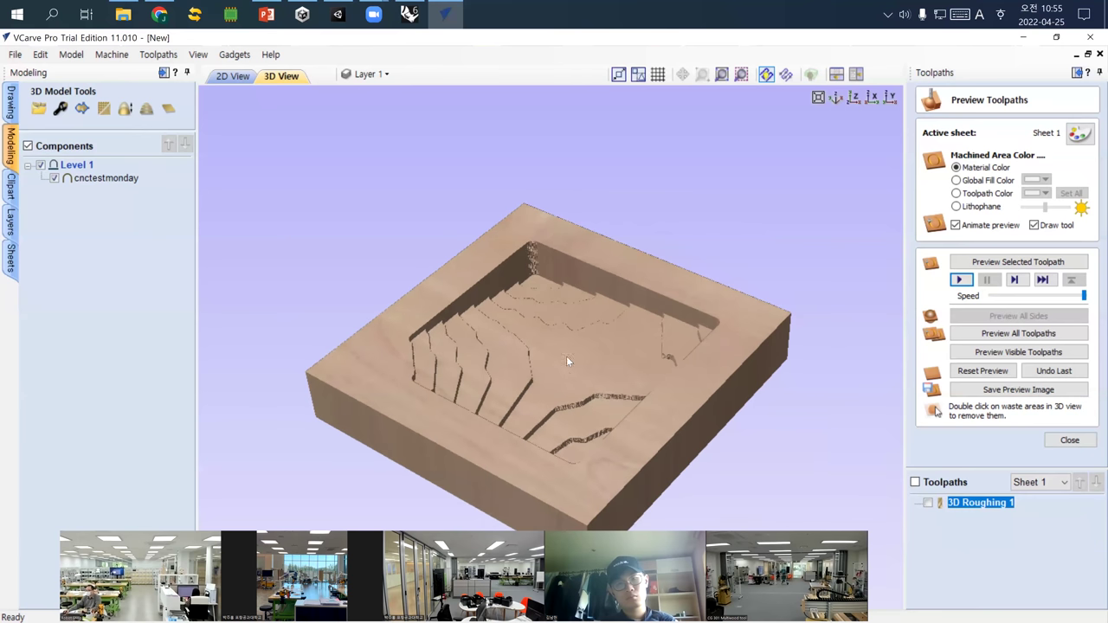
left_click(1070, 440)
- Check the estimated machining time of the roughing toolpath in the toolpaths summary
left_click(953, 289)
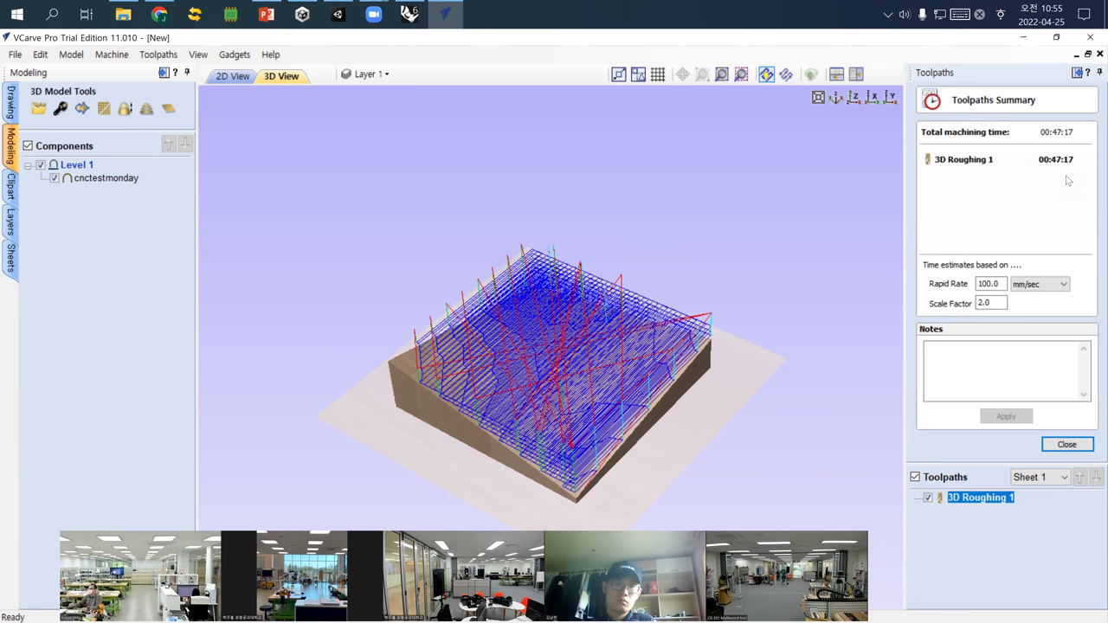
left_click(1071, 445)
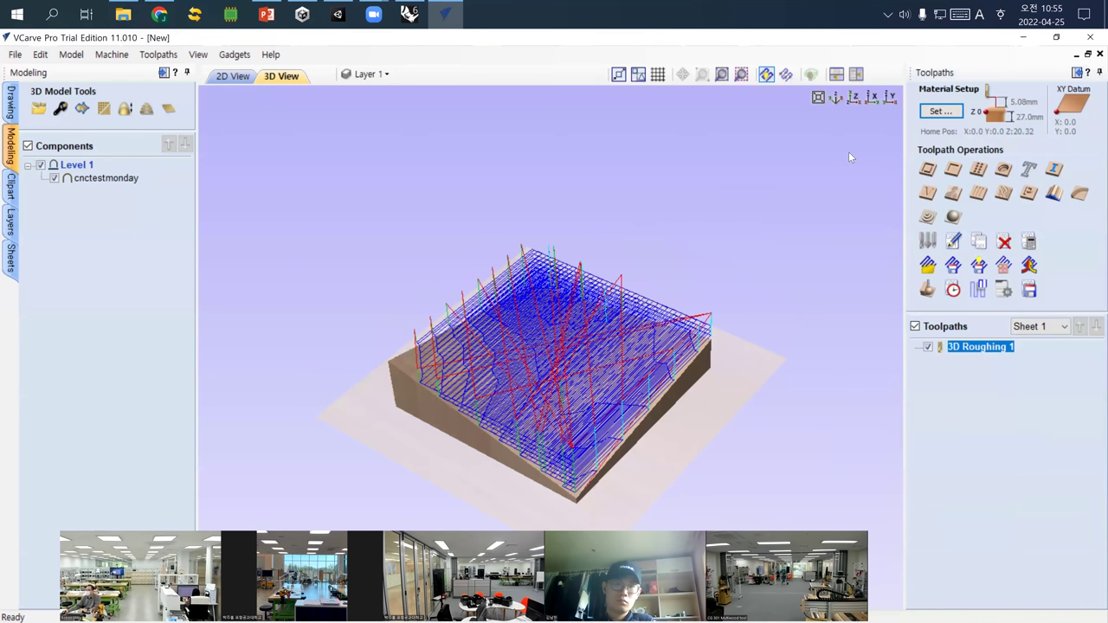
- Start a 3D finishing toolpath and select the first Ball Nose (1/8") in its list of tools
left_click(953, 218)
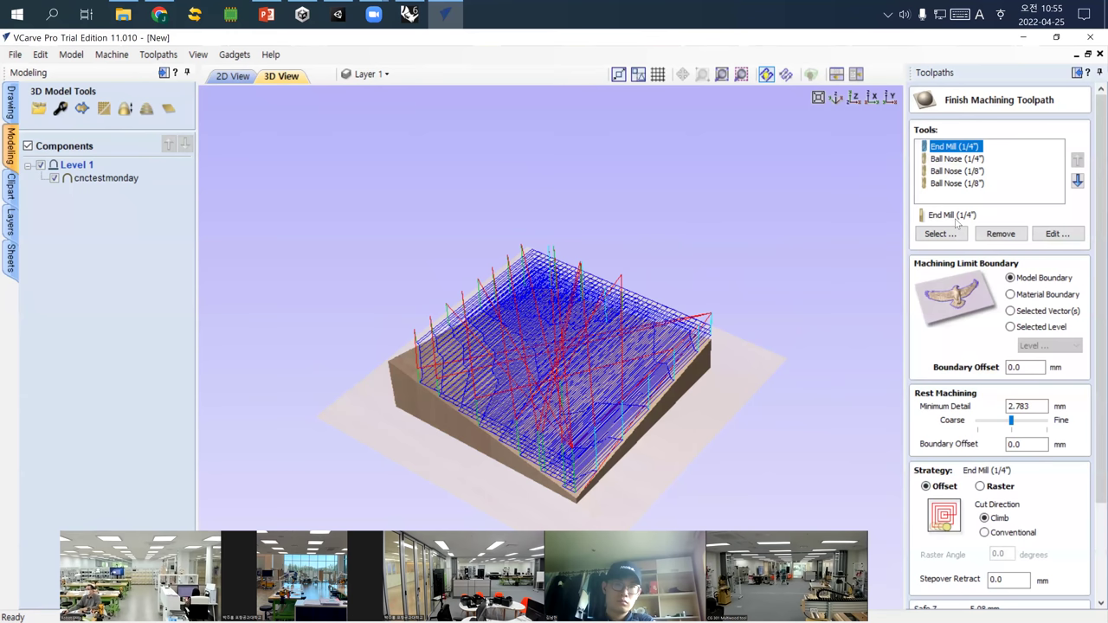
left_click(946, 170)
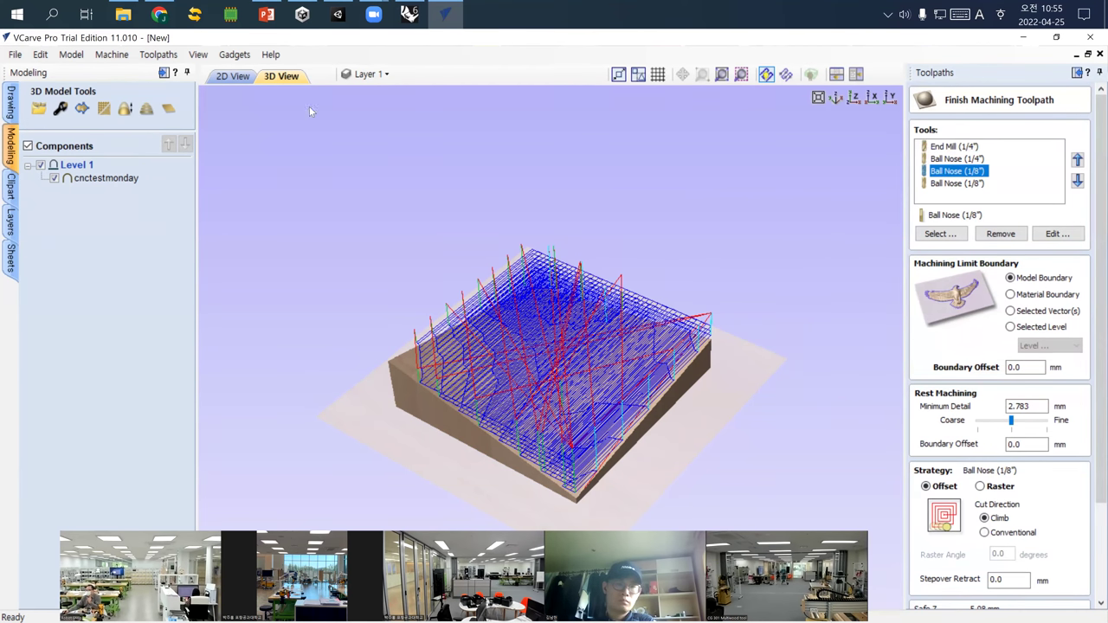
- Switch to Chrome and browse the spiral Ball Nose router bits on precisionbits.com, filtered to a 1/4" shank size
left_click(161, 15)
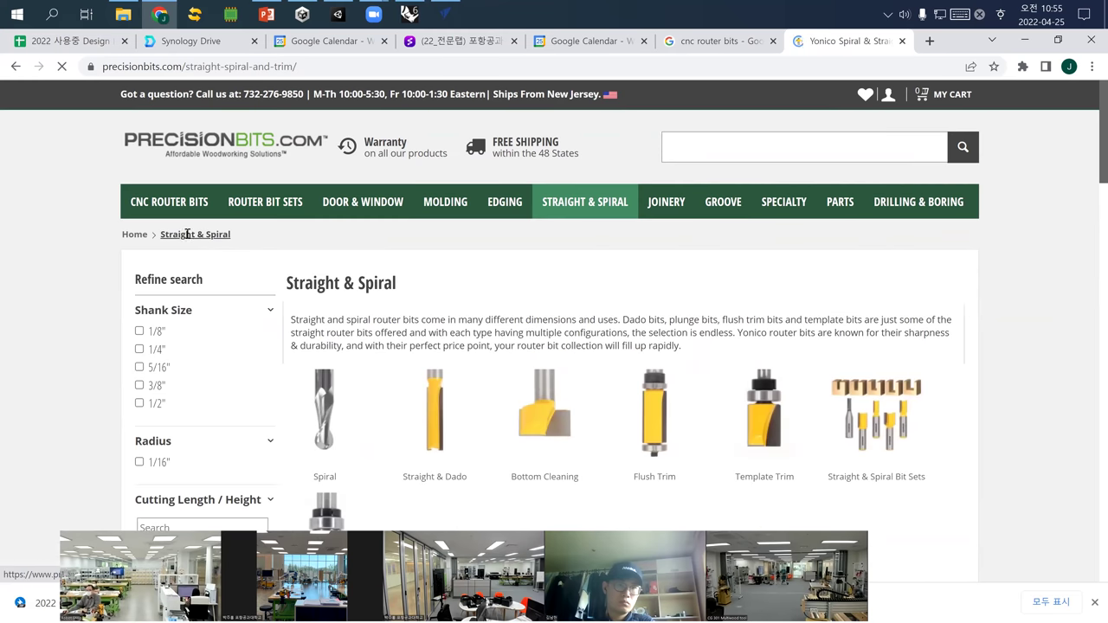
scroll(322, 296, "down", 1)
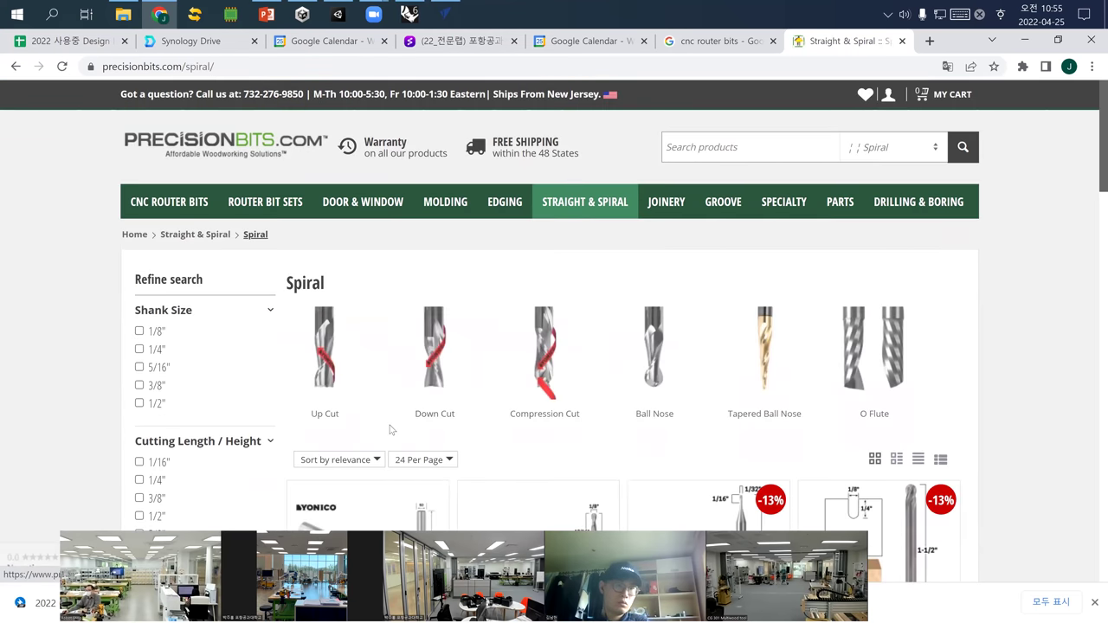
left_click(663, 391)
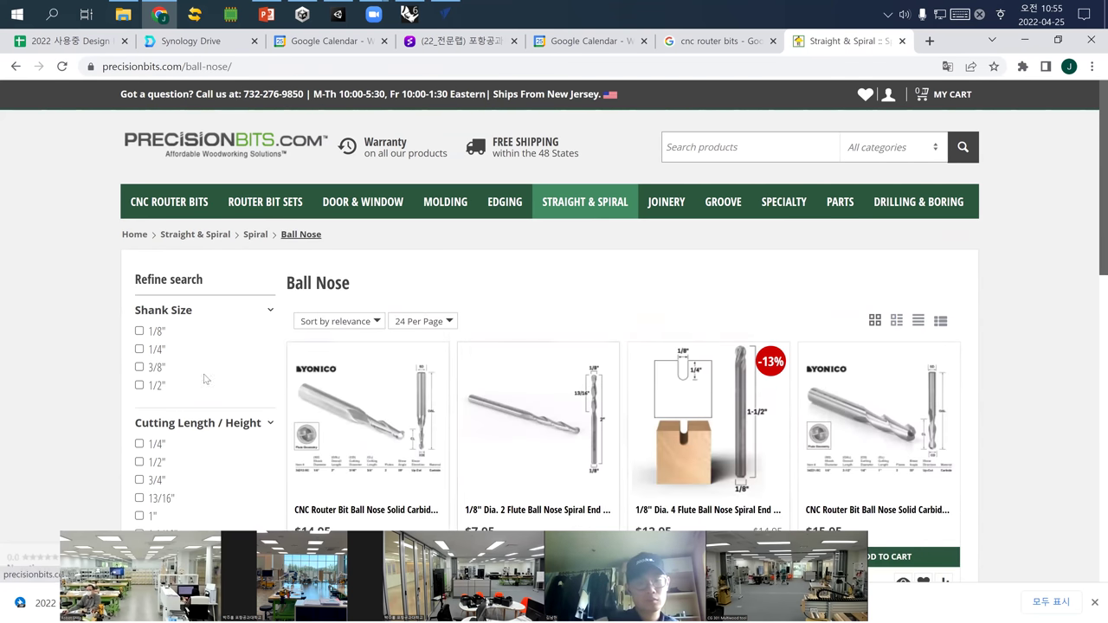
left_click(139, 350)
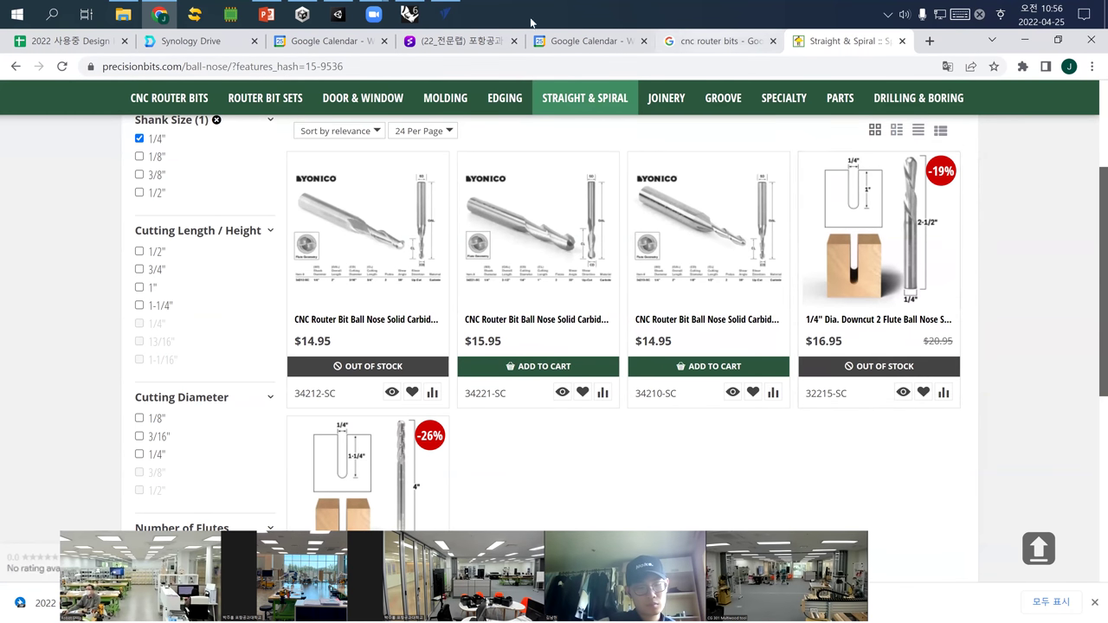
- Return to VCarve Pro and review the geometry, stepover and feed settings of the selected Ball Nose (1/8") finishing tool
left_click(447, 15)
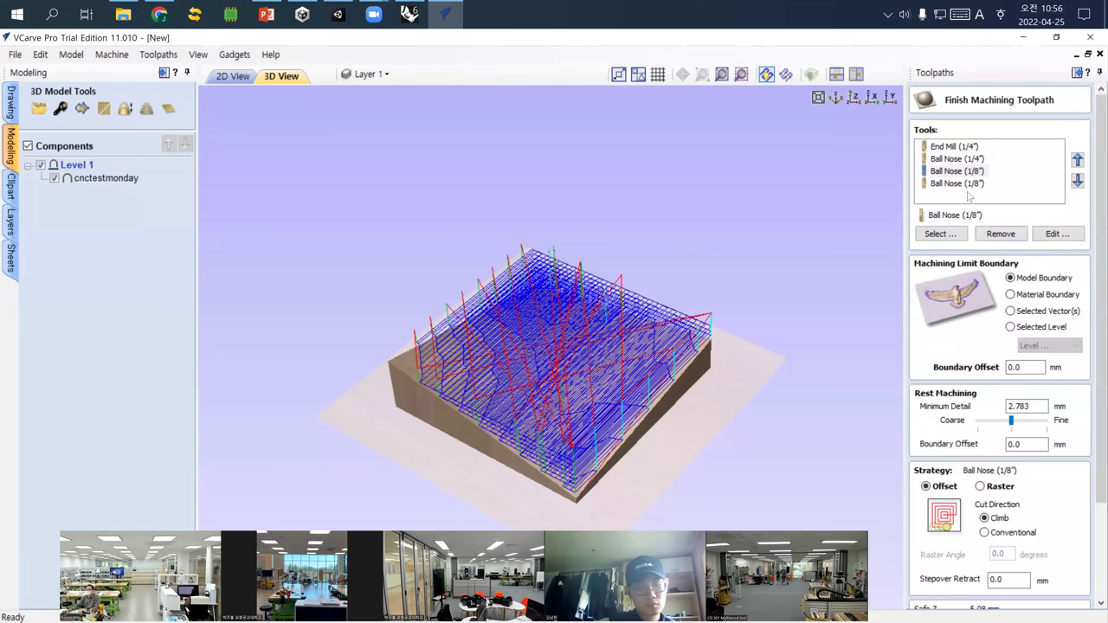
left_click(956, 172)
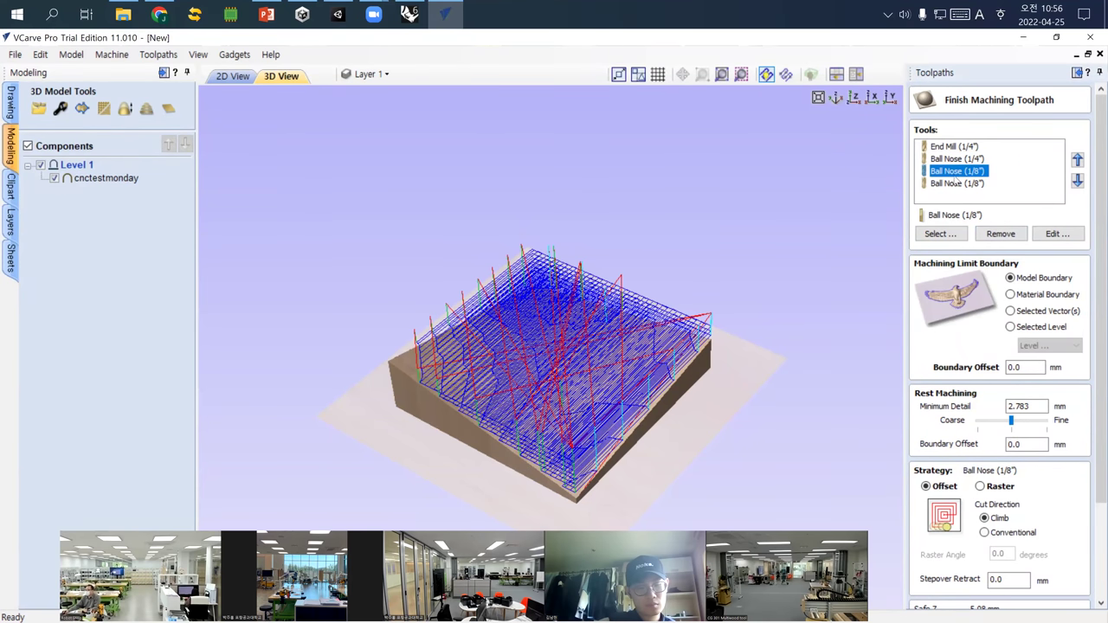
double_click(954, 177)
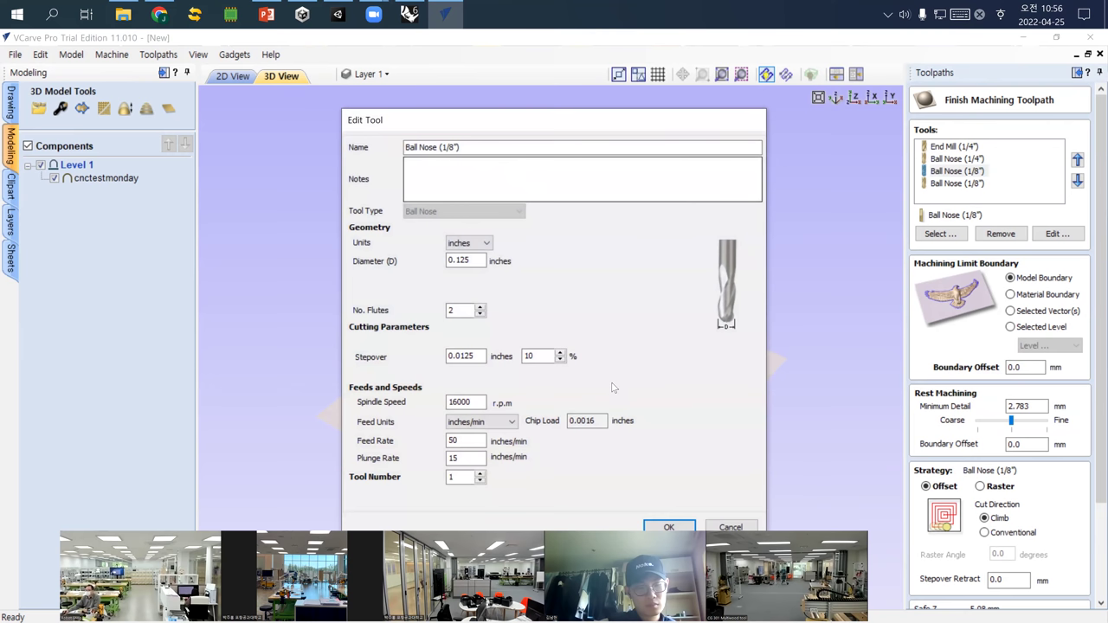
left_click(669, 526)
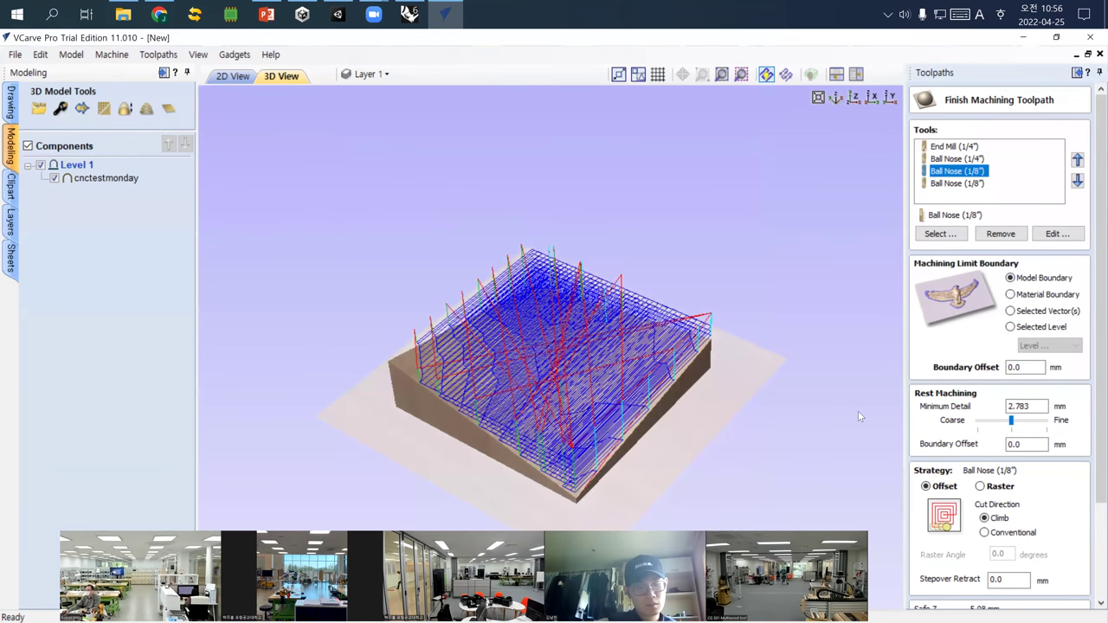
- Try the Conventional cut direction for the Offset finishing strategy and restore Climb
scroll(1063, 472, "down", 3)
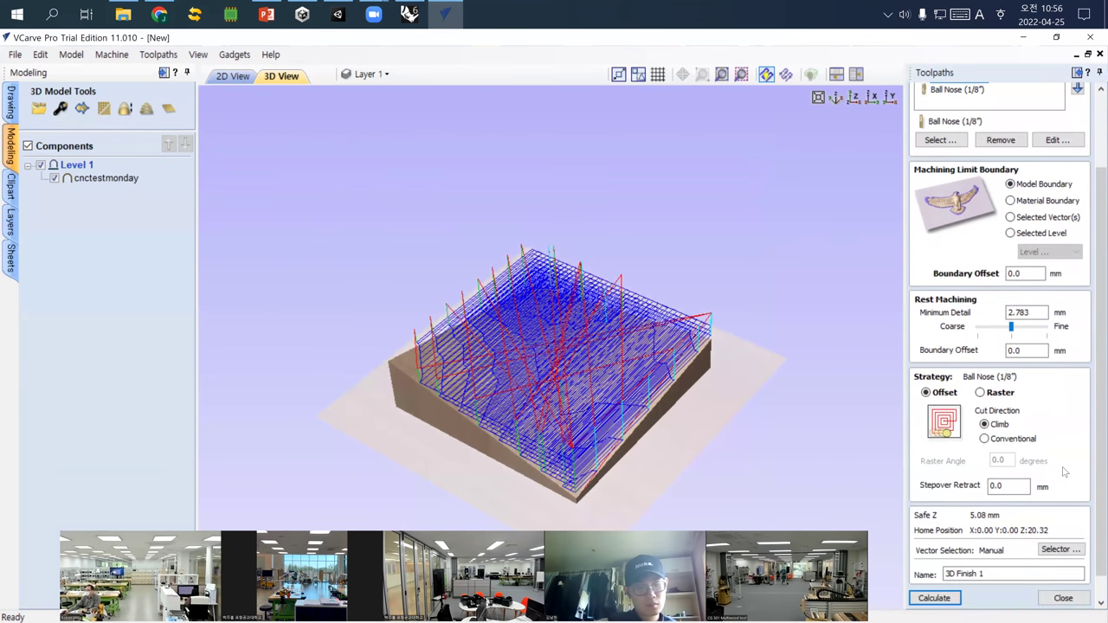
left_click(1001, 442)
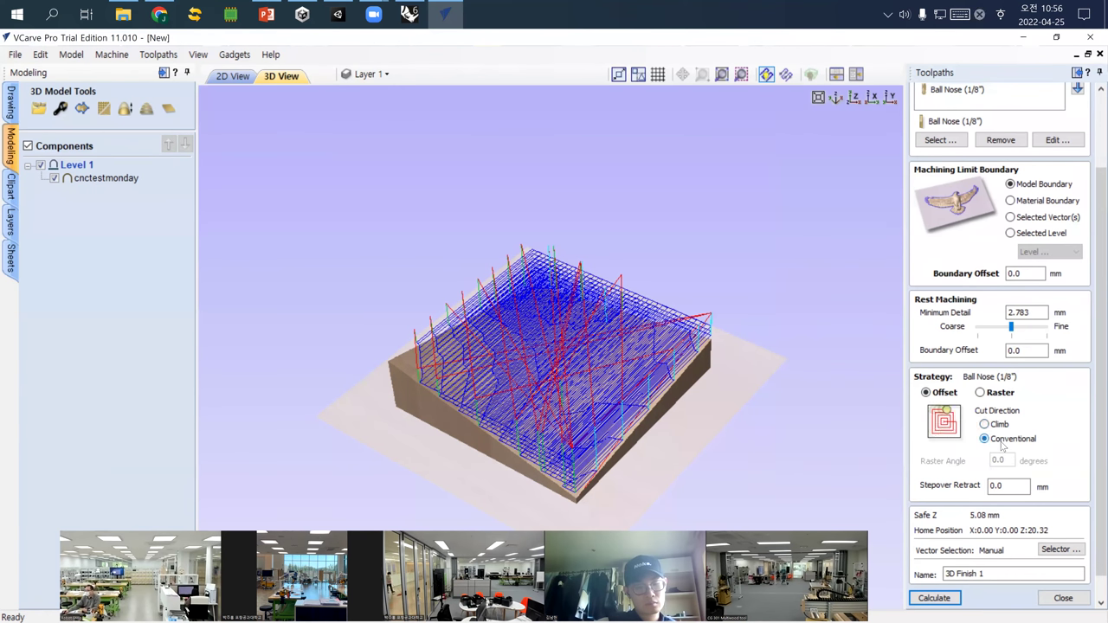
left_click(1001, 427)
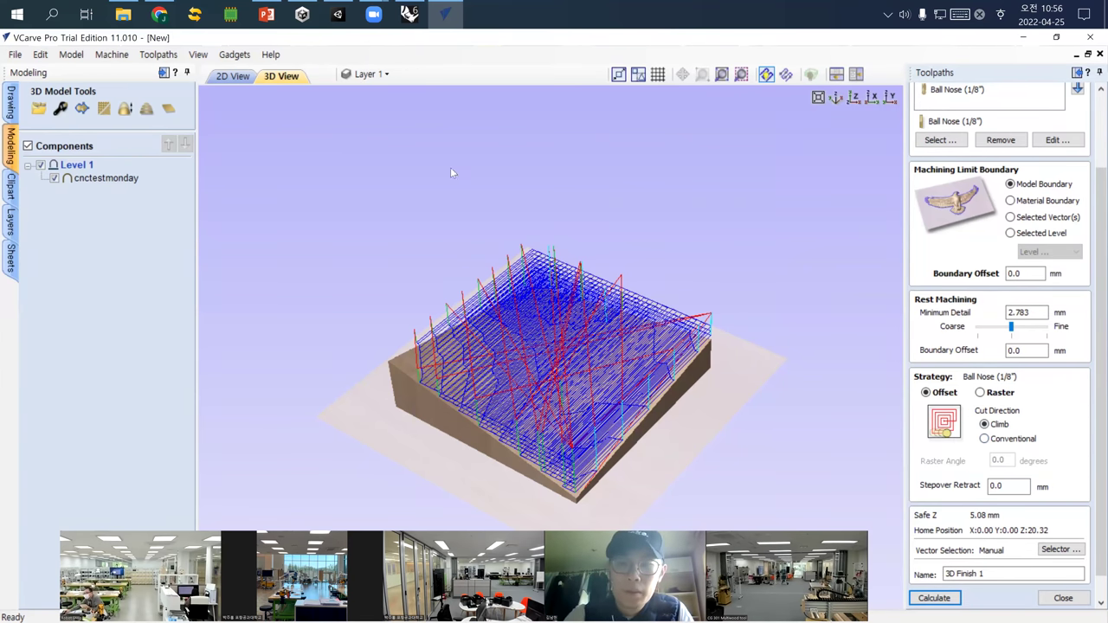
- Switch to Chrome and highlight "downcut" in the short description of the 1/4" Dia. Downcut 2 Flute Ball Nose bit
left_click(157, 15)
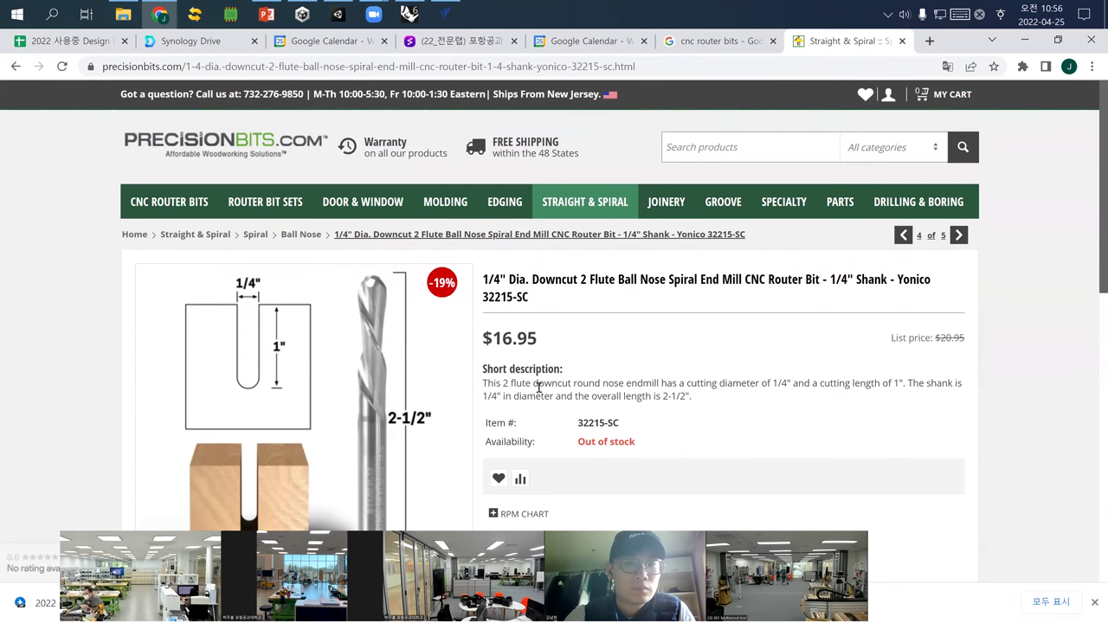
left_click_drag(531, 384, 571, 382)
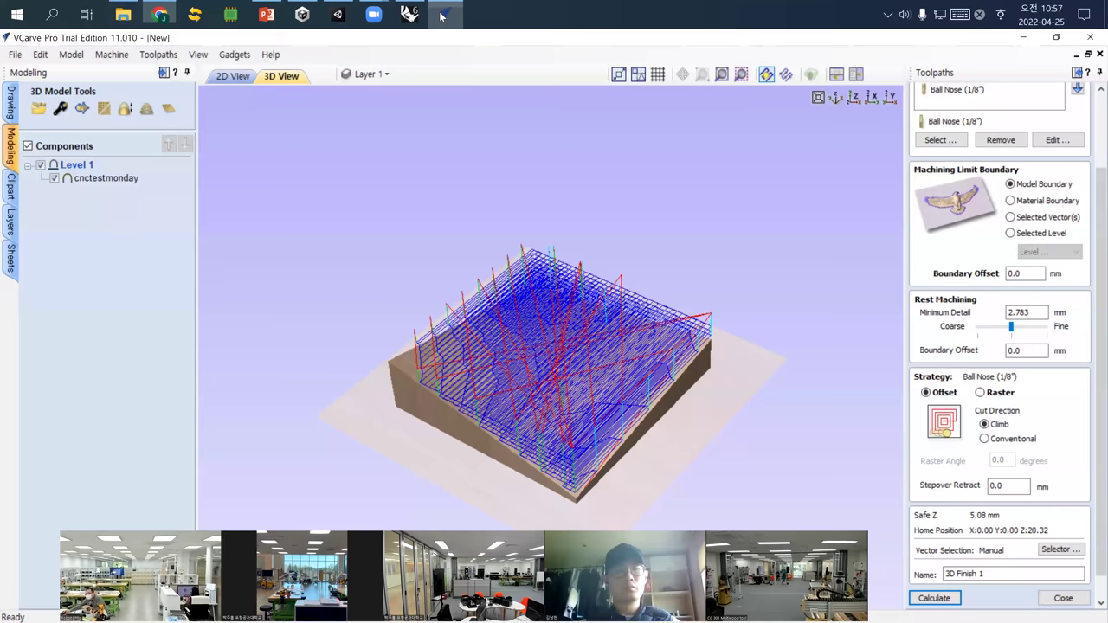
- Return to VCarve Pro, calculate the 3D Finish 1 toolpaths with the Offset strategy and Climb direction, and run the preview for 3D Finish 1 [Clear 3]
left_click(444, 14)
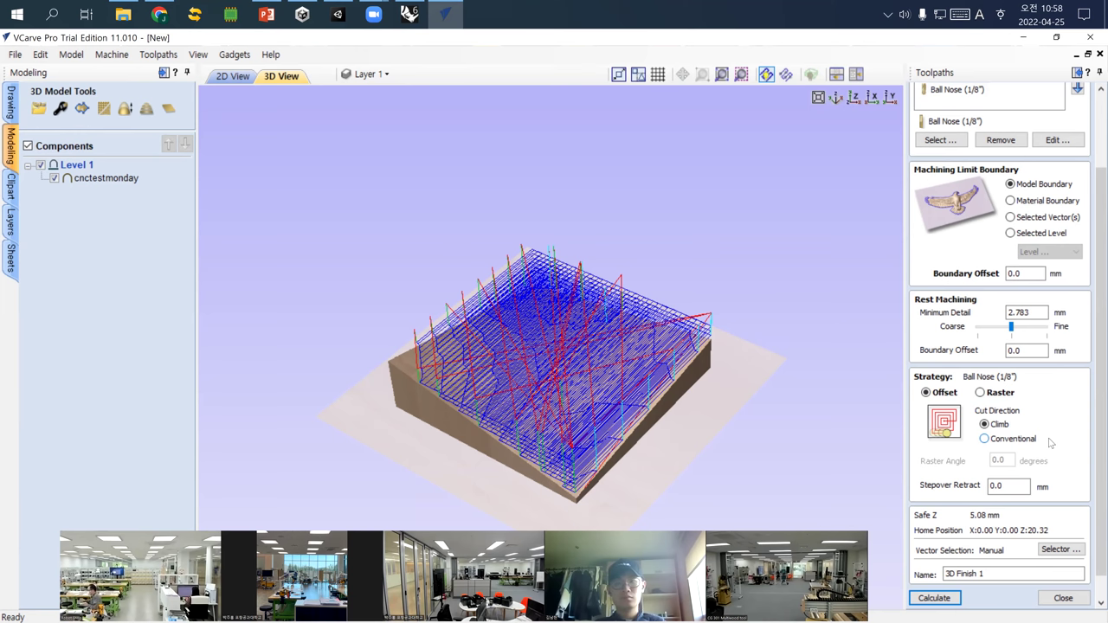
left_click(935, 599)
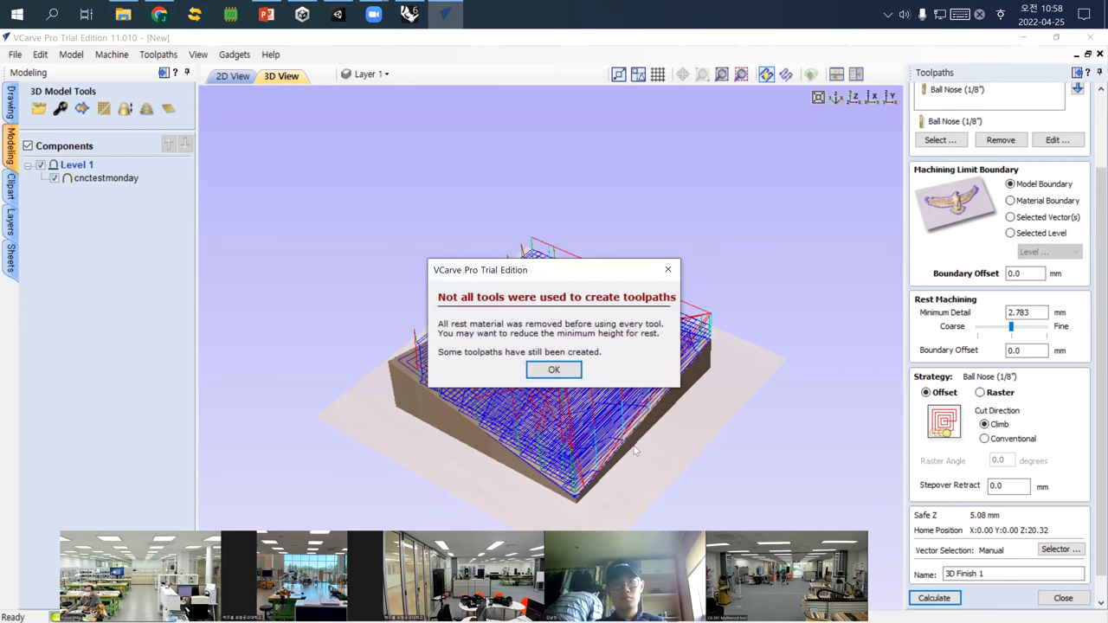
left_click(554, 371)
left_click(958, 280)
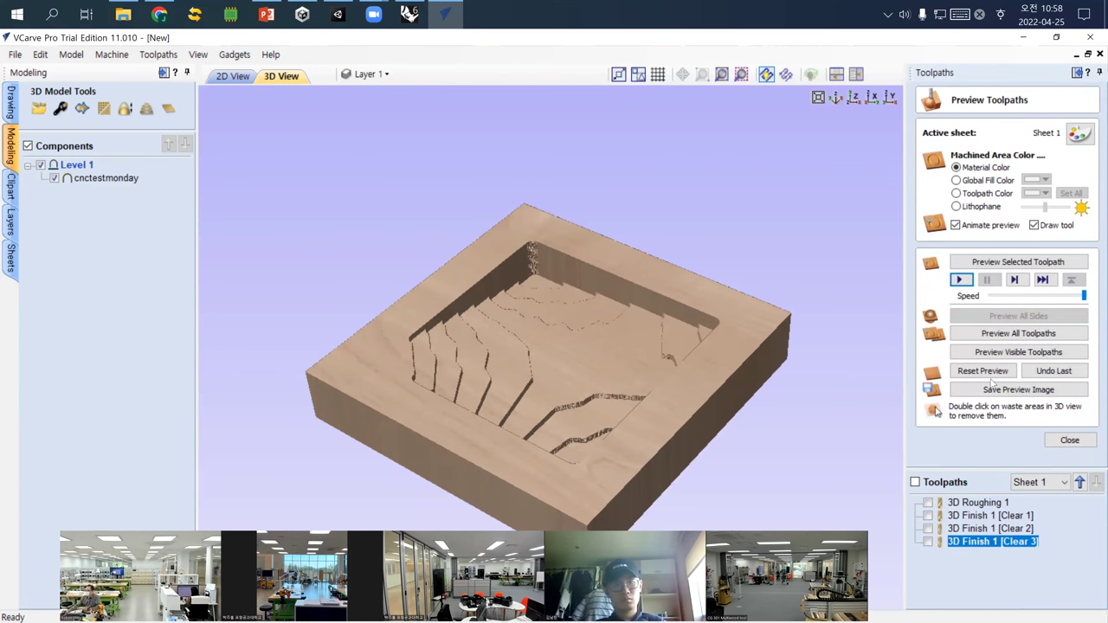
left_click(1070, 439)
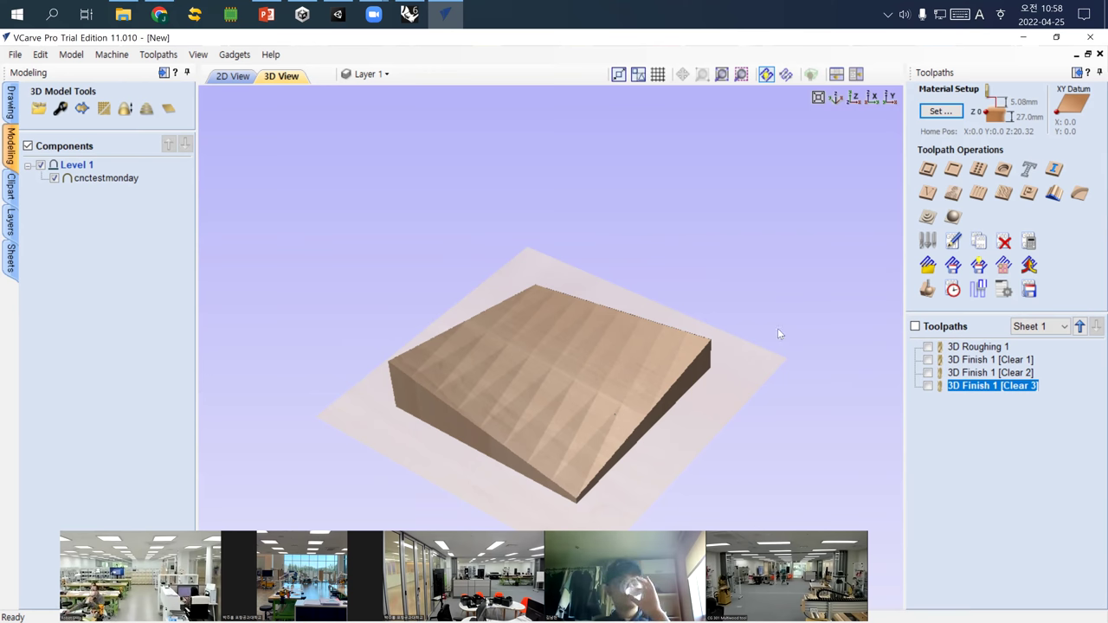
- Start a 2D Profile toolpath, choose the imperial Ball Nose (1/4") as its tool, and add tabs to the toolpath
left_click(928, 172)
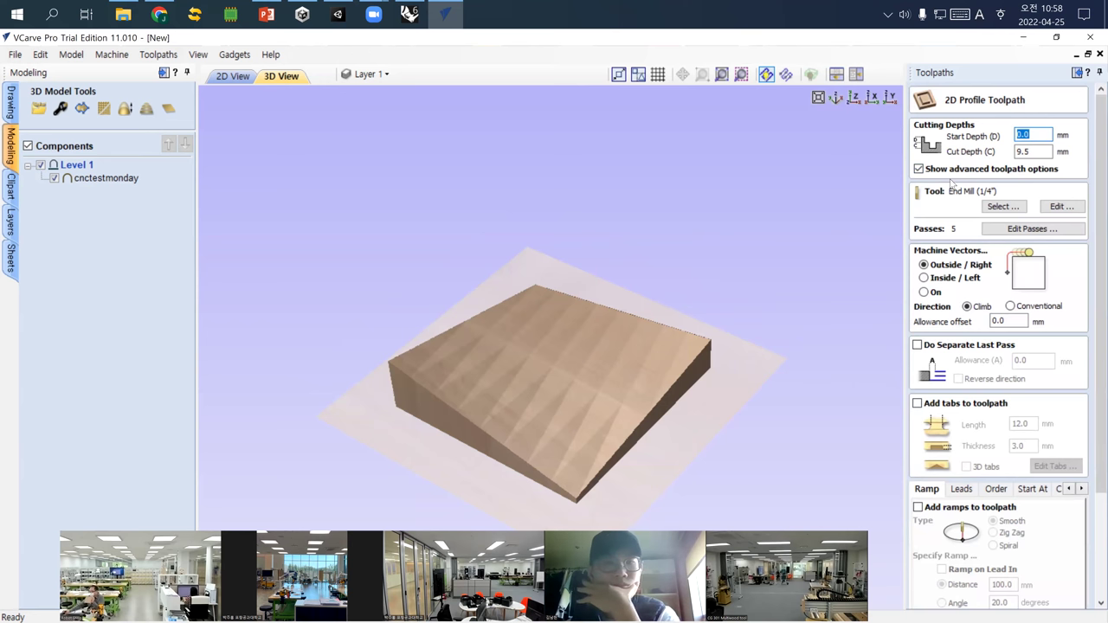
left_click(996, 205)
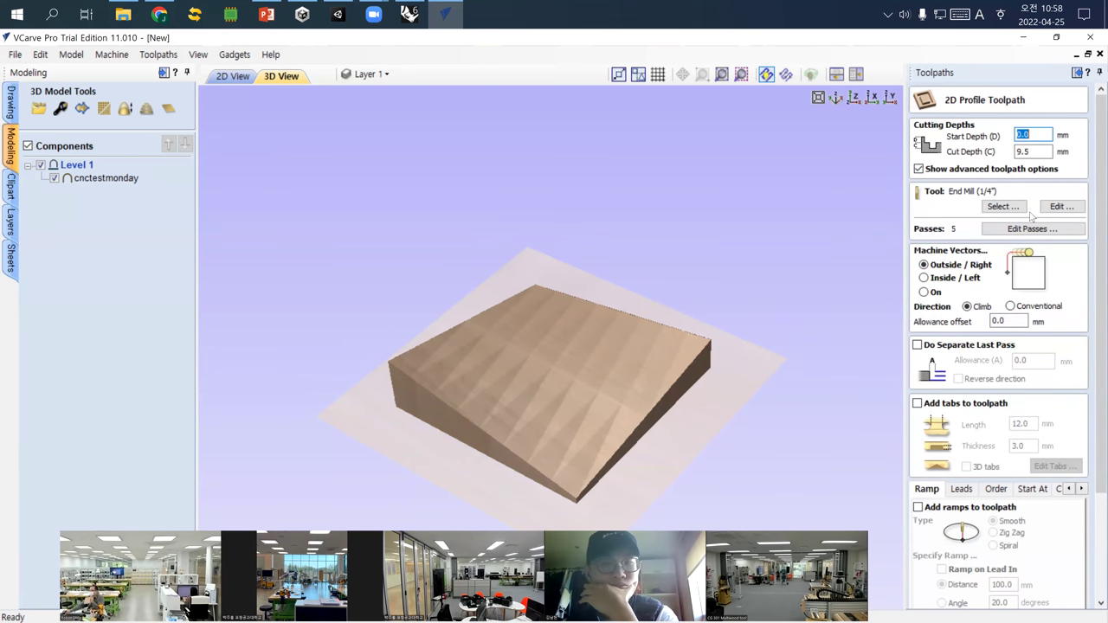
left_click(1017, 210)
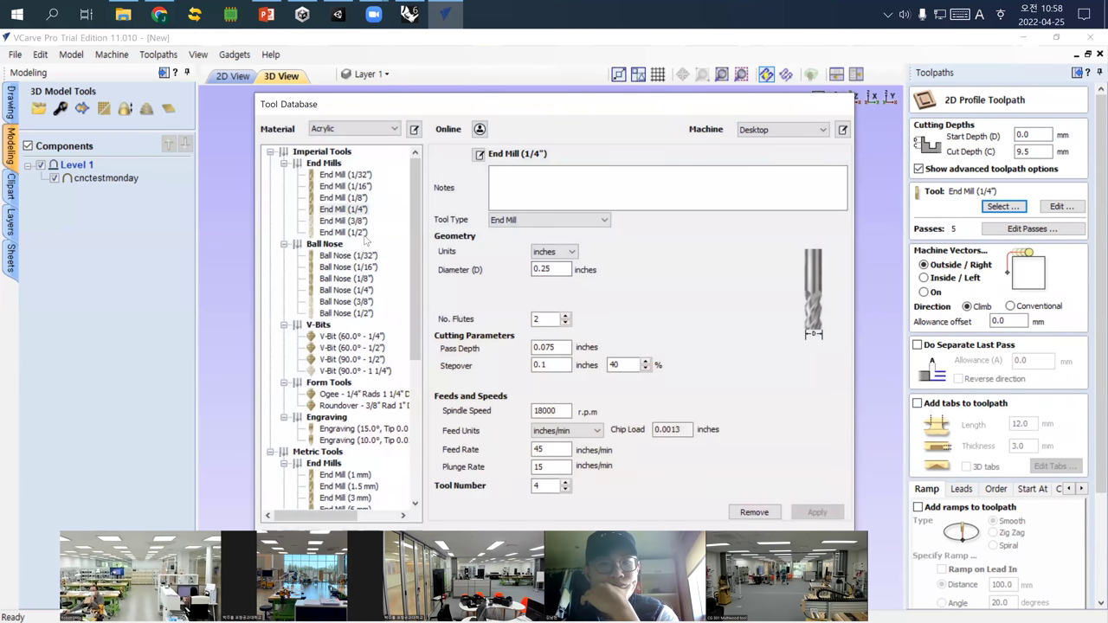
left_click(362, 291)
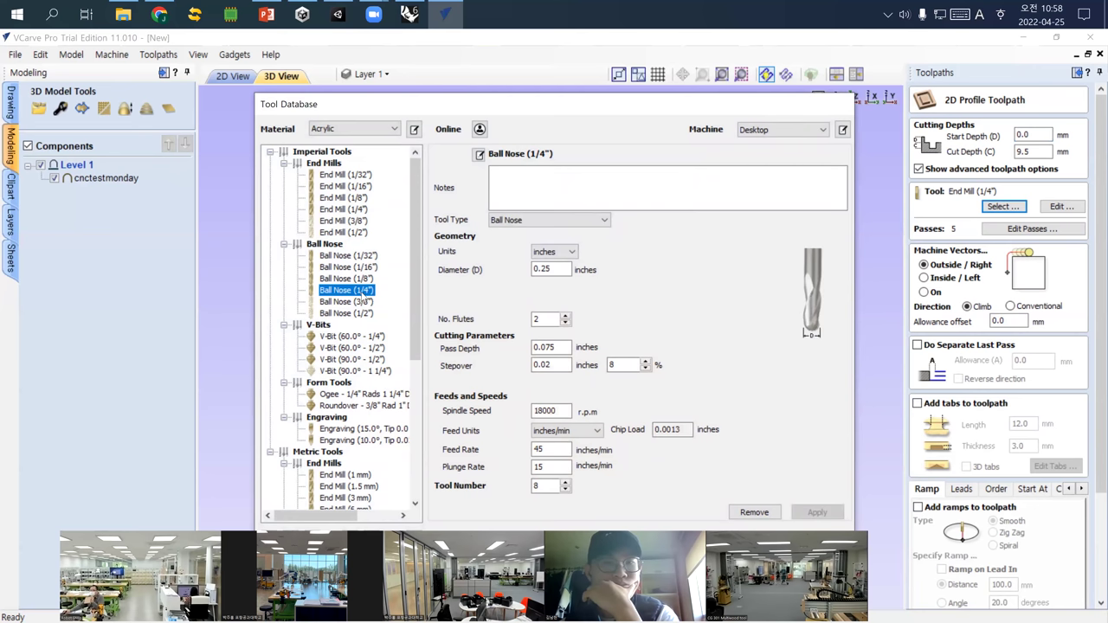
left_click(784, 545)
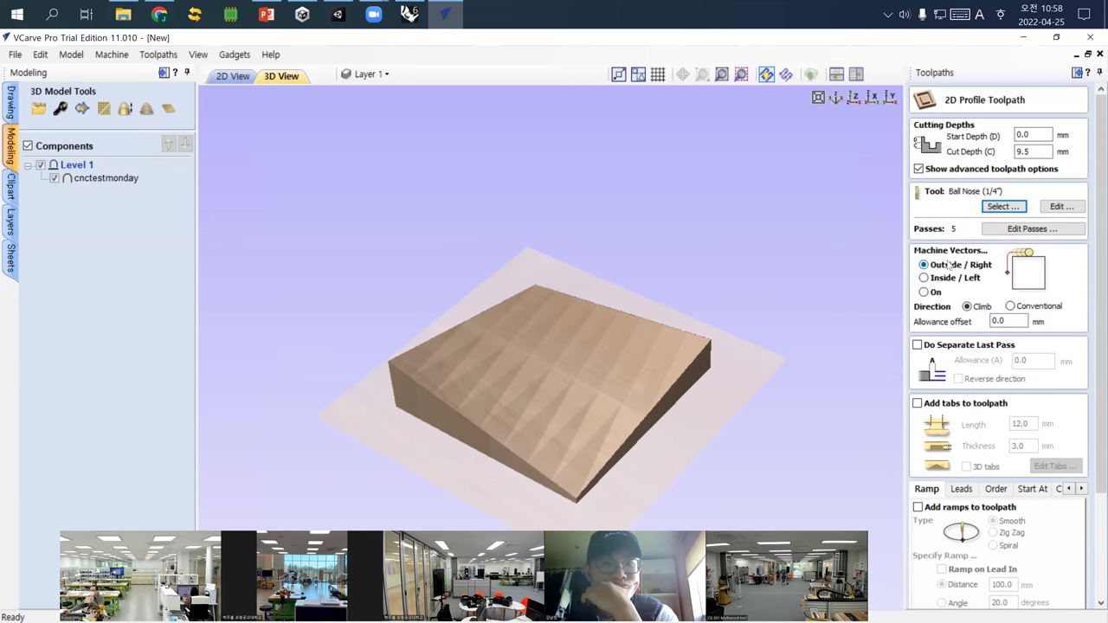
left_click(971, 404)
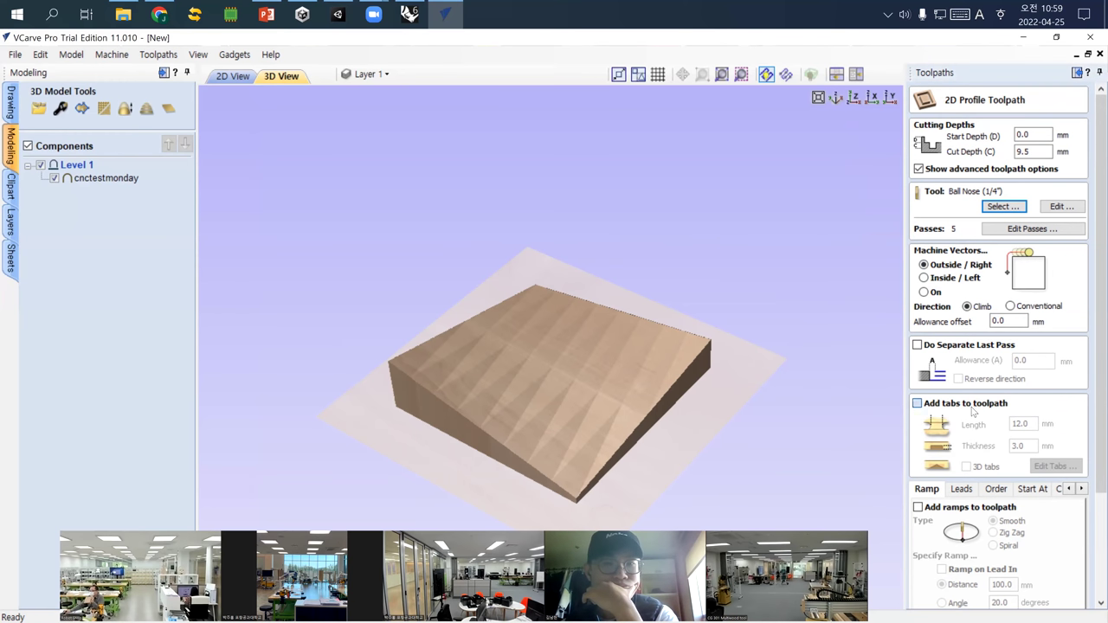
- Switch to the 2D view and start the Draw Rectangle tool for a boundary vector around the model
left_click(232, 75)
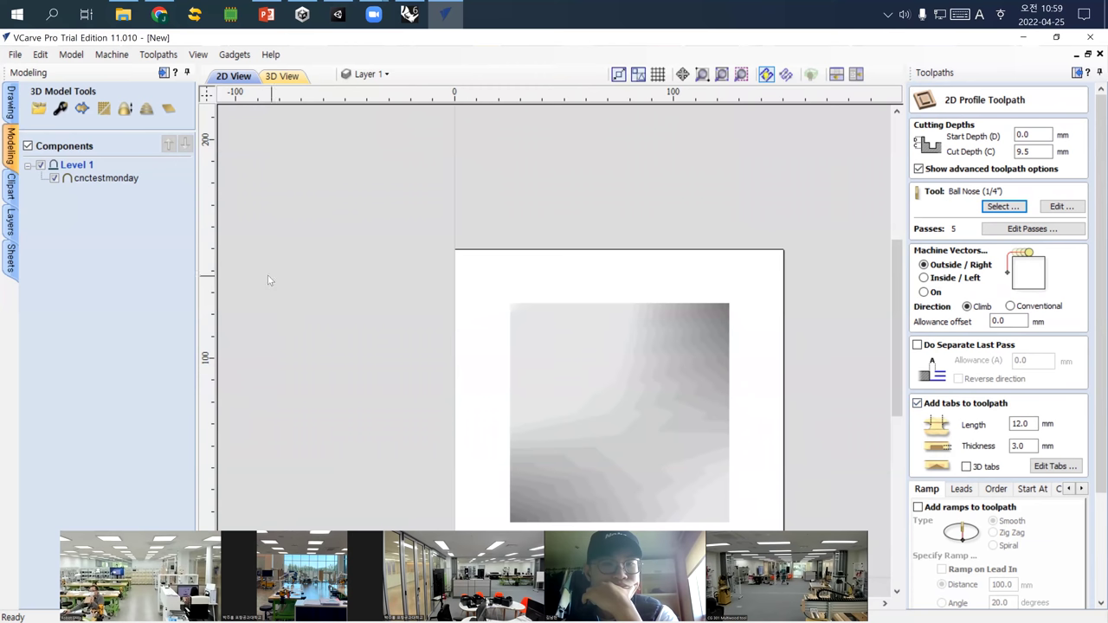
left_click(12, 104)
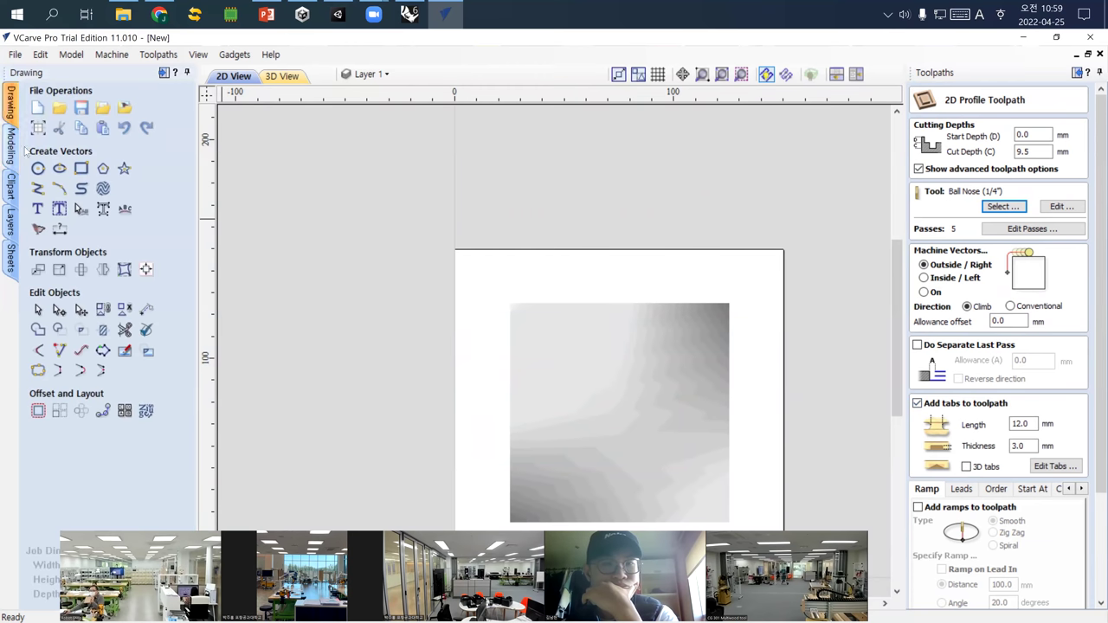
left_click(79, 169)
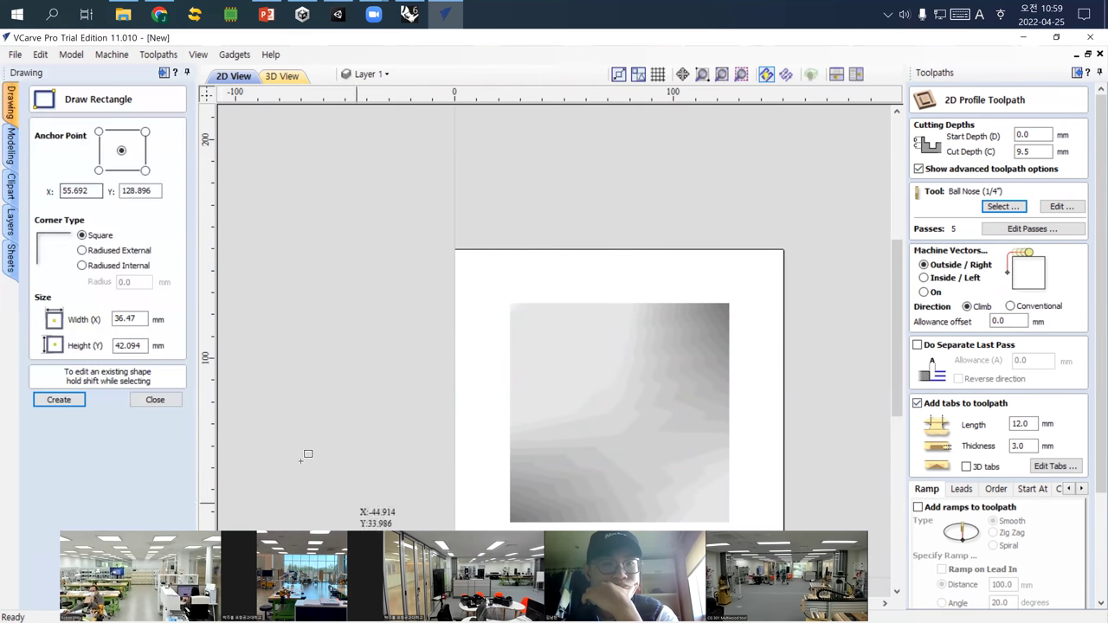